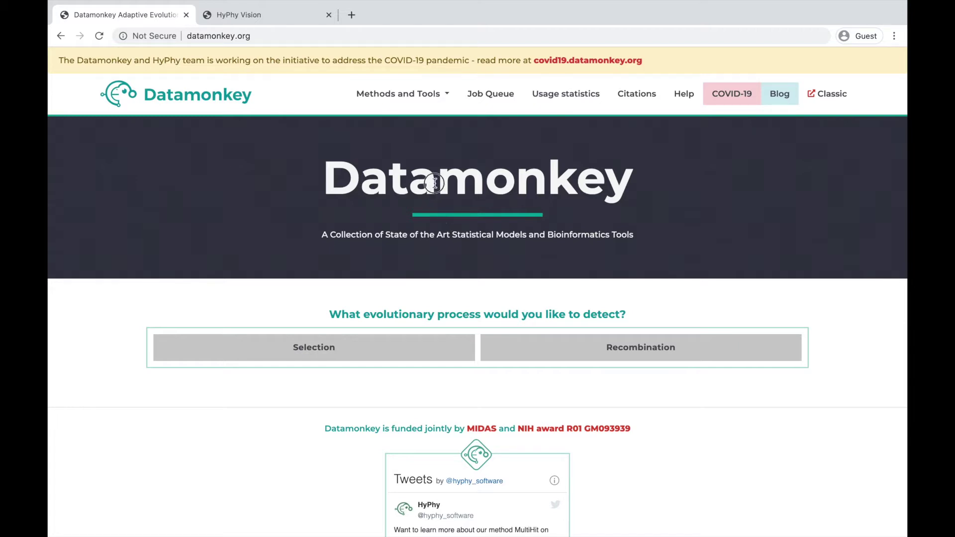
Show the Methods and Tools list of analyses such as aBSREL, BUSTED, FEL, MEME, RELAX and SLAC
click(417, 96)
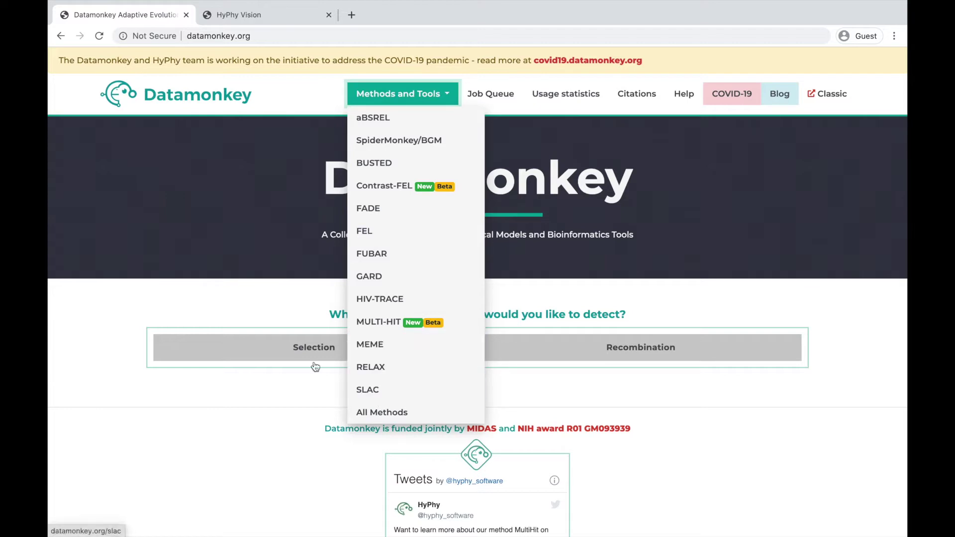
Dismiss the methods list and choose Selection in the homepage method-finder
click(248, 267)
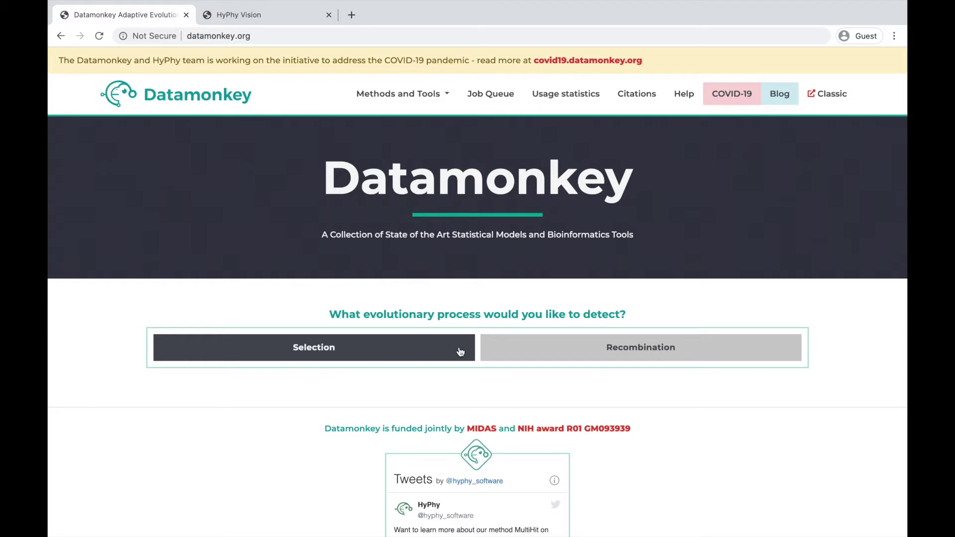
click(460, 352)
Choose Sites and Episodic selection, then follow the recommended MEME submission link
click(509, 445)
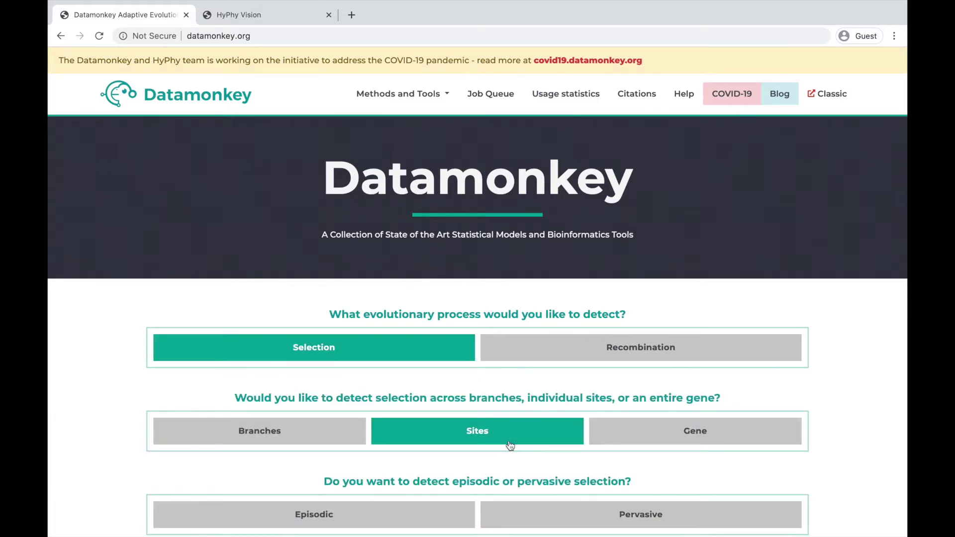
scroll(510, 445, down, 3)
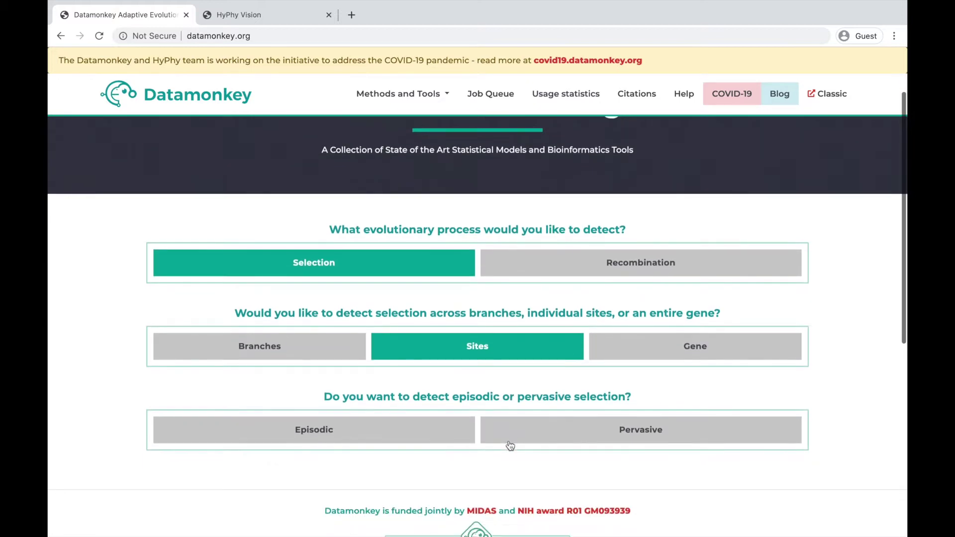
click(426, 426)
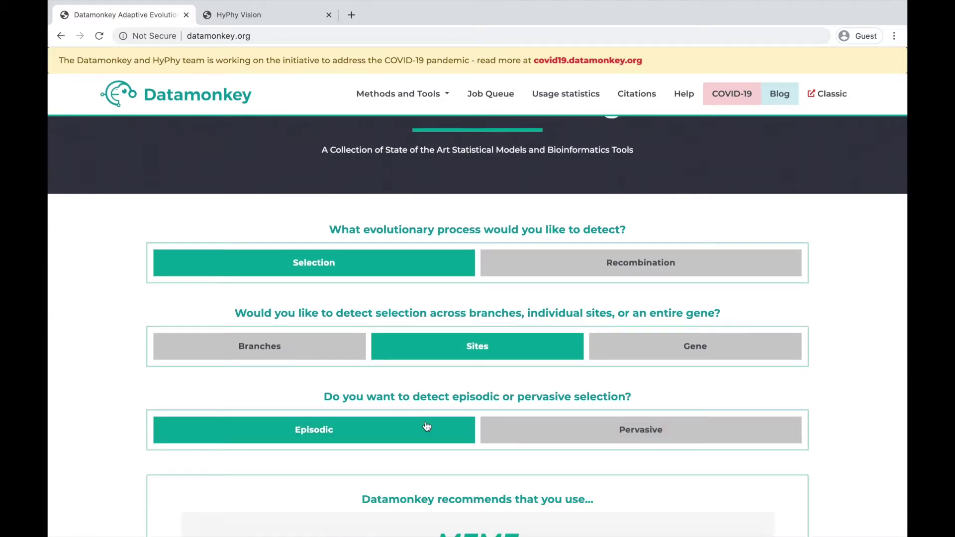
scroll(437, 406, down, 3)
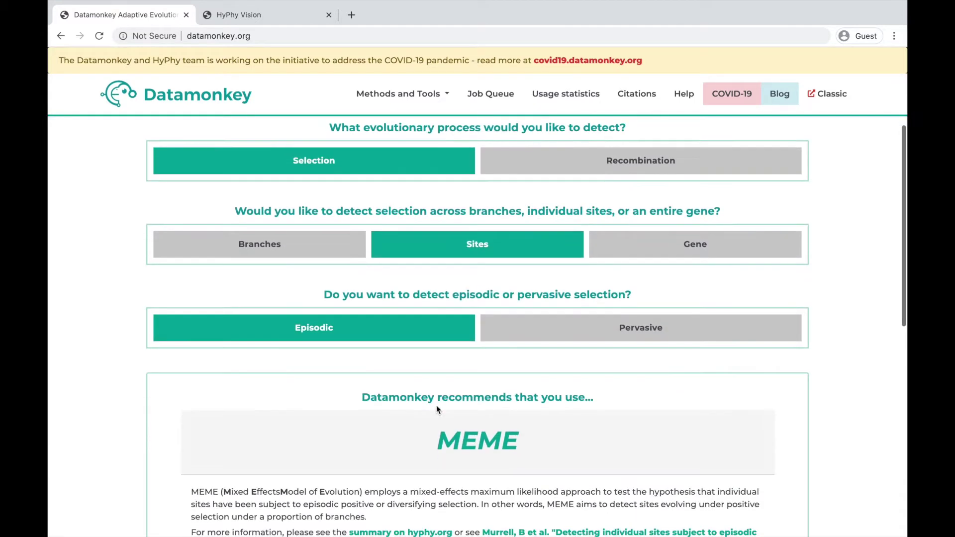
click(478, 454)
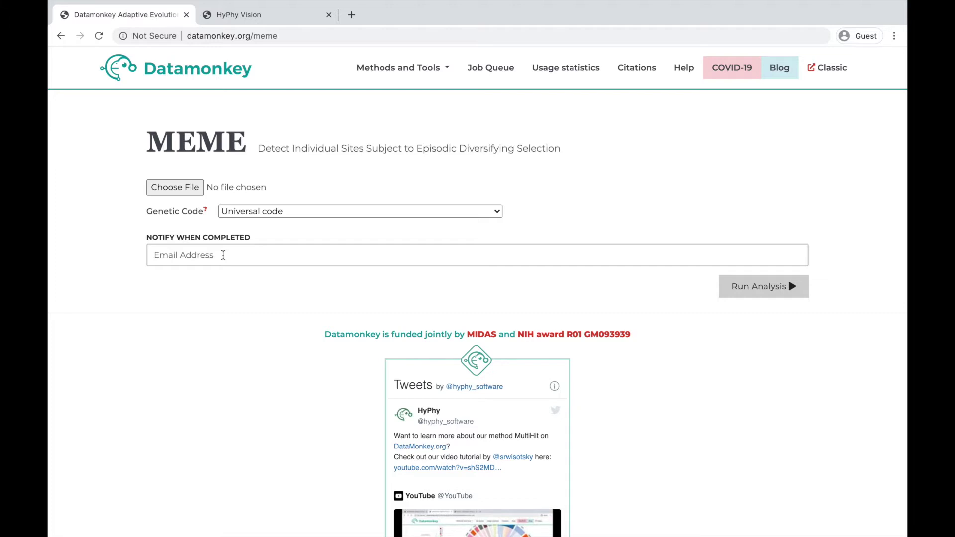
Upload SARS_COV_2_ORF3a.codon_aware.fasta as the MEME alignment file
click(197, 185)
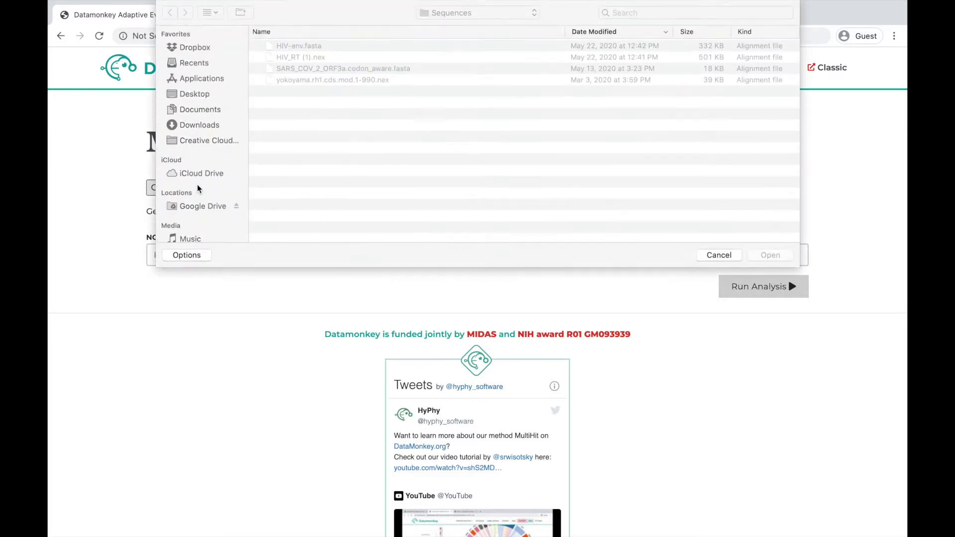
click(327, 68)
click(776, 255)
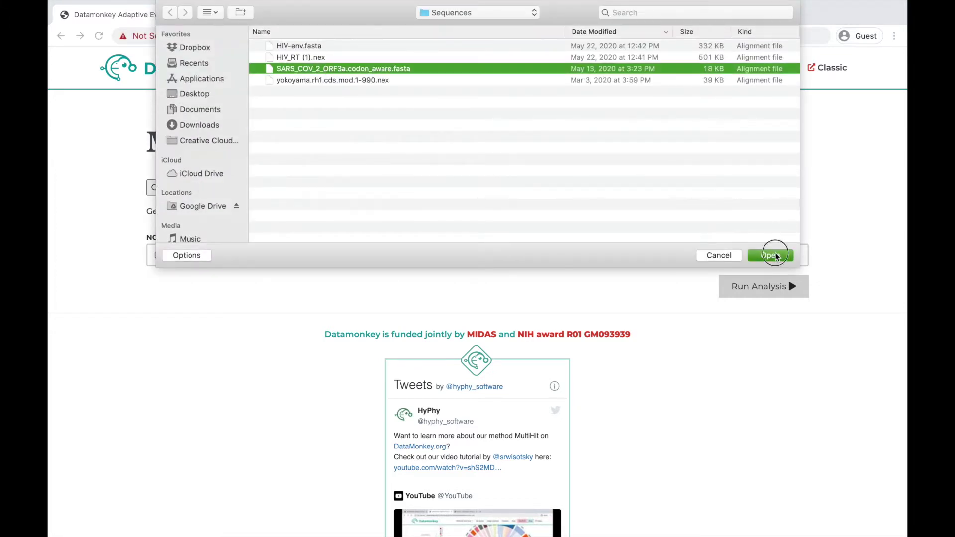
Enter the notification e-mail address and run the MEME analysis
click(521, 252)
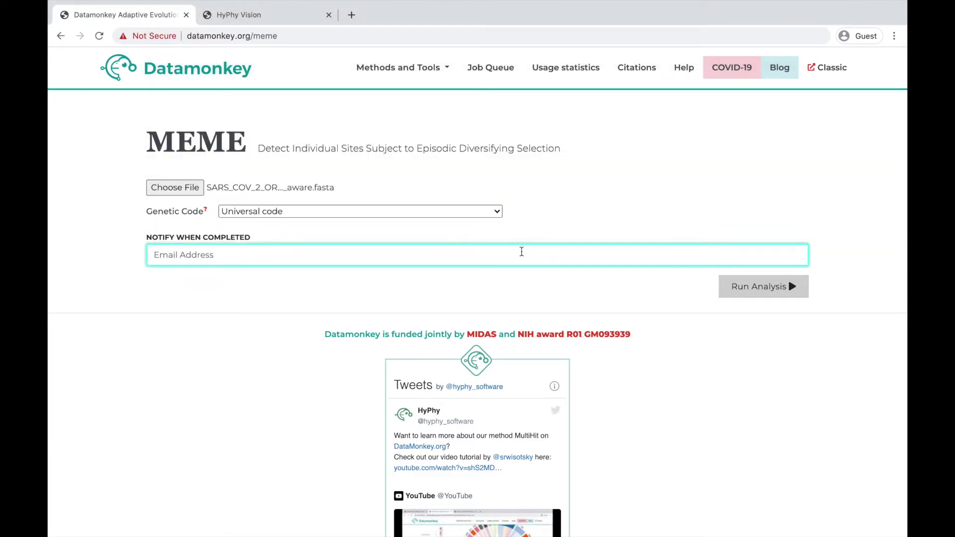
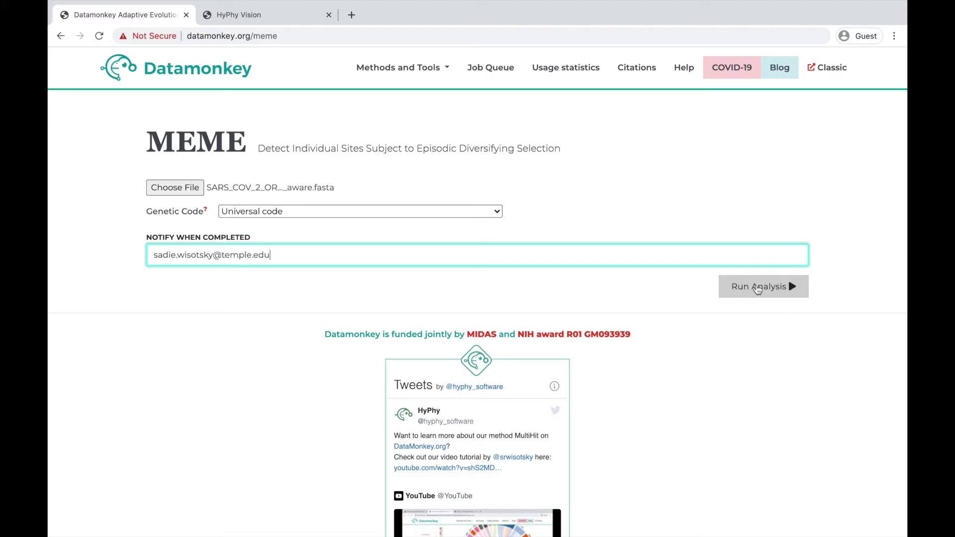
click(757, 287)
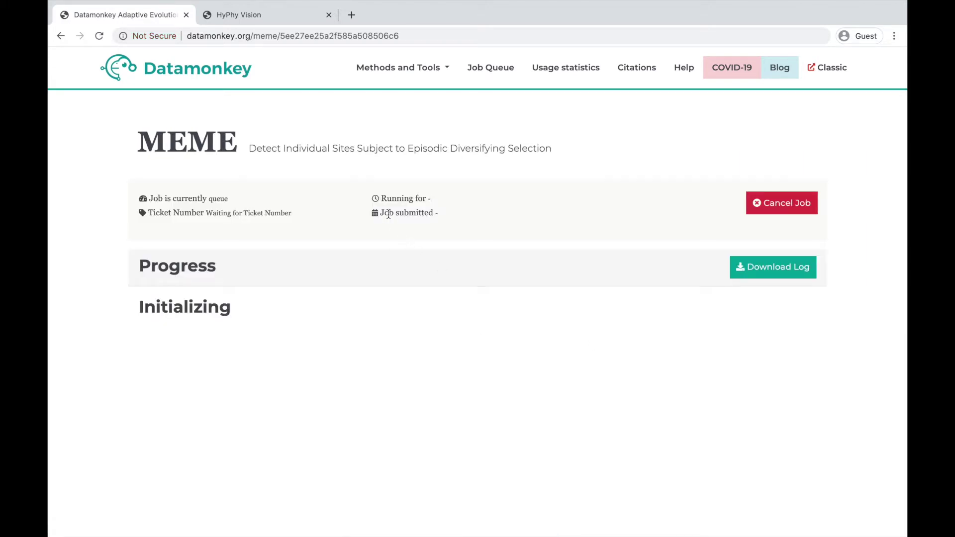
Select the job page URL, then view the Job Queue of running gard and absrel jobs
click(352, 33)
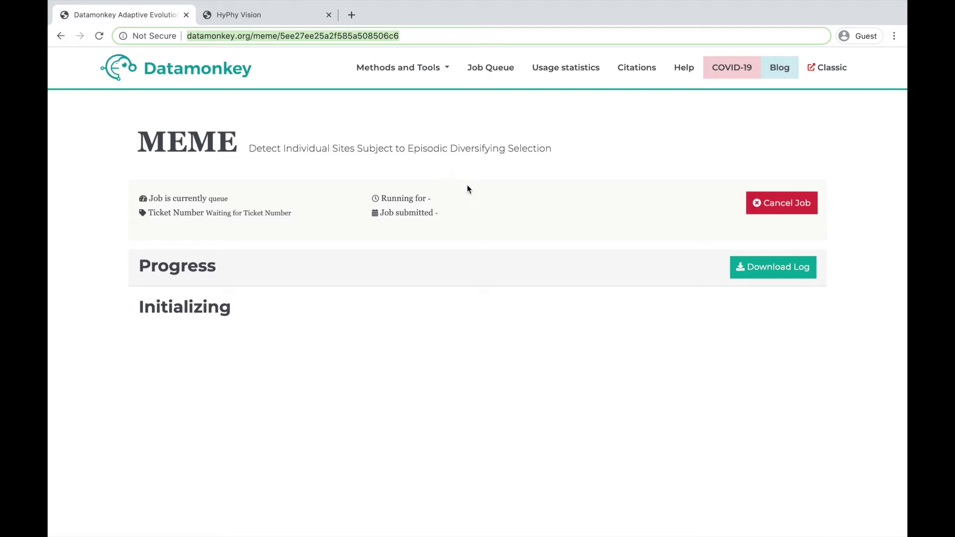
click(491, 71)
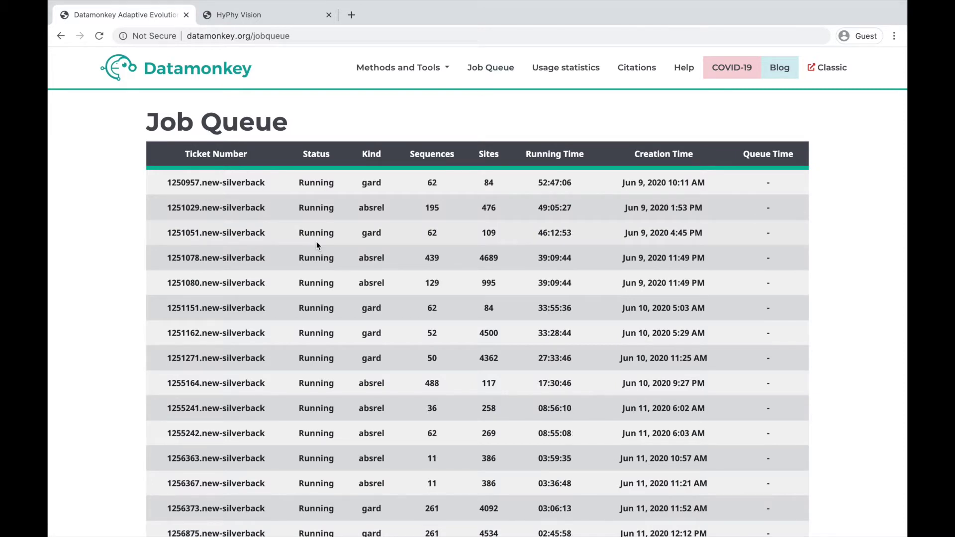
Scroll through the Job Queue table, then open the Usage Statistics page
scroll(317, 241, down, 4)
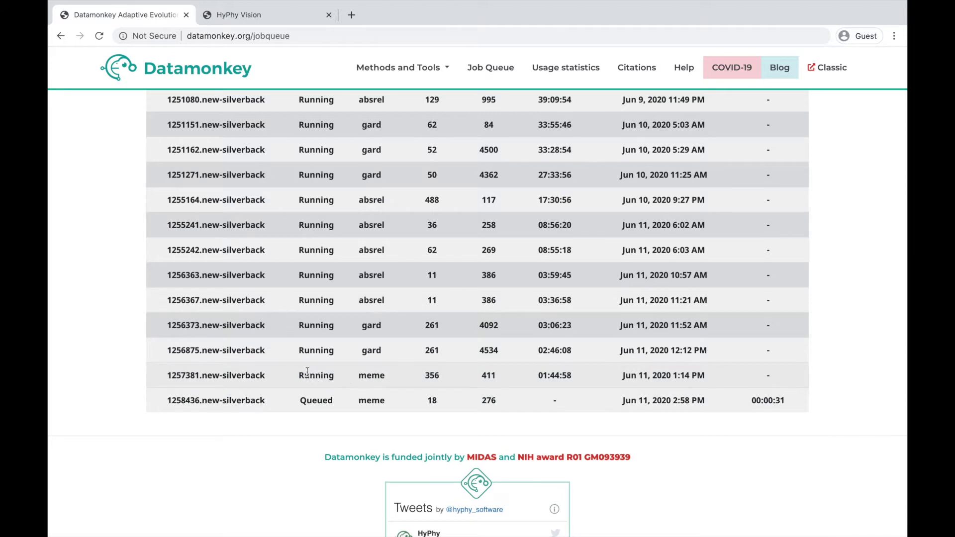
scroll(546, 184, up, 3)
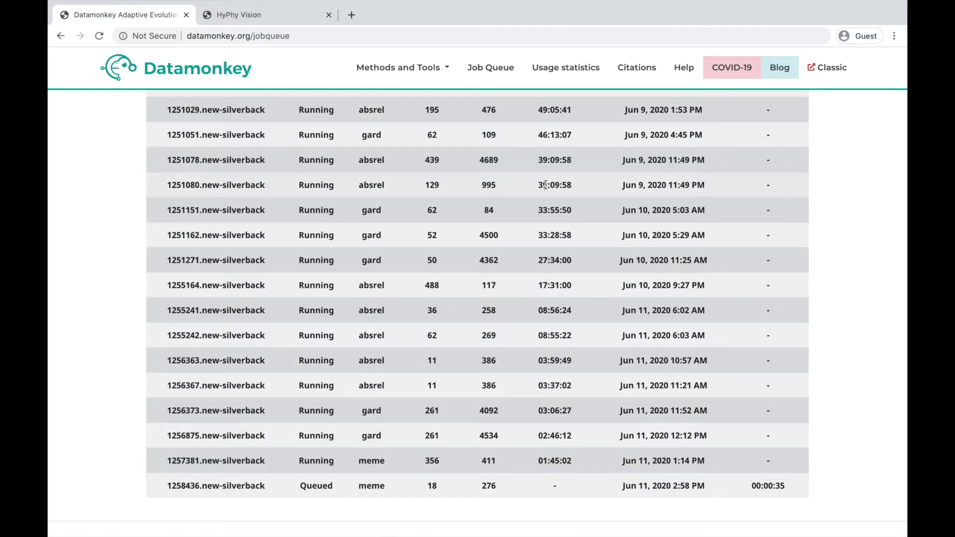
click(567, 69)
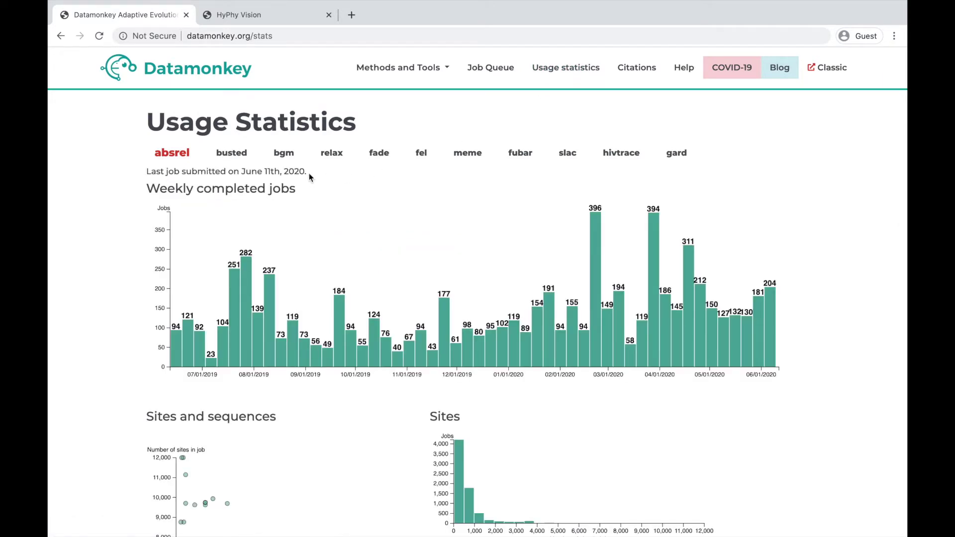
Review the busted and meme usage charts, then go to the Help page
click(231, 153)
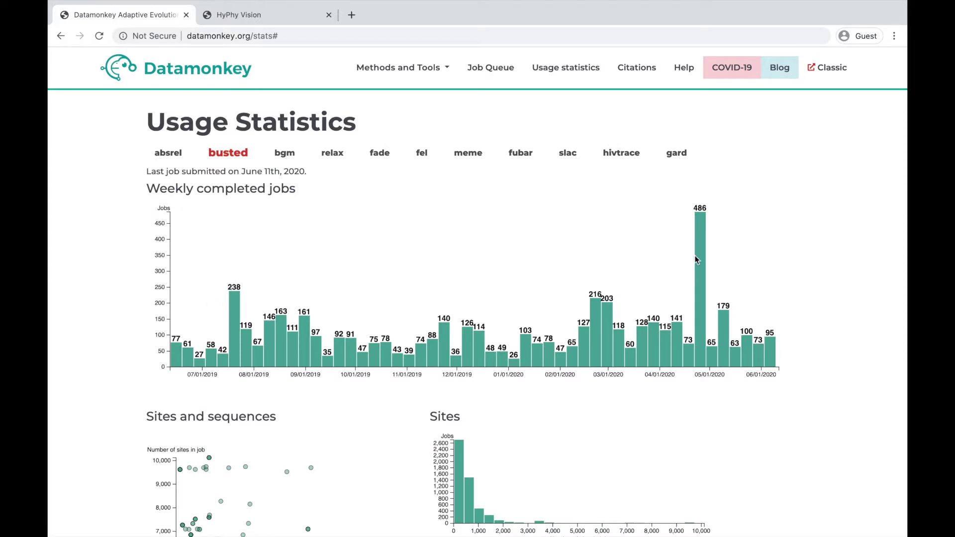
click(475, 154)
scroll(335, 214, down, 2)
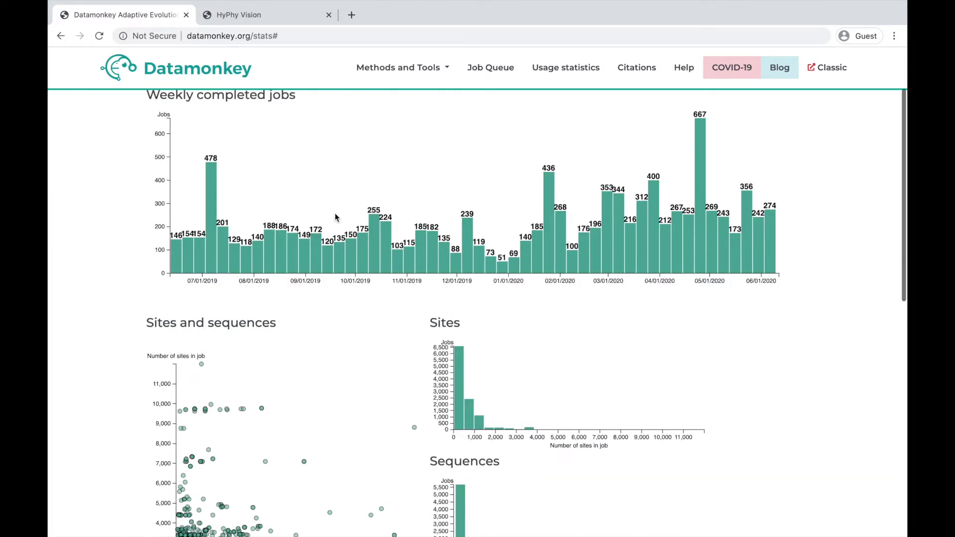
scroll(320, 415, down, 3)
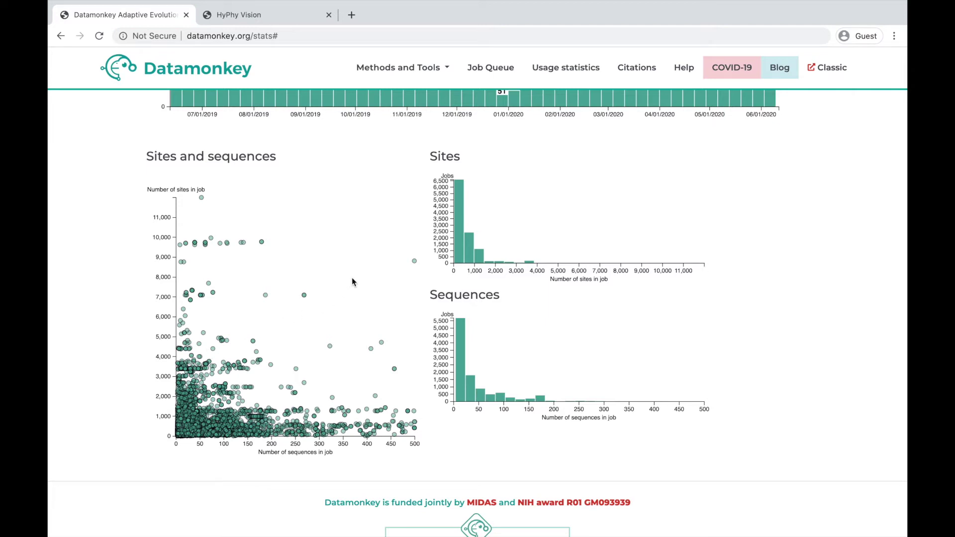
scroll(351, 282, up, 5)
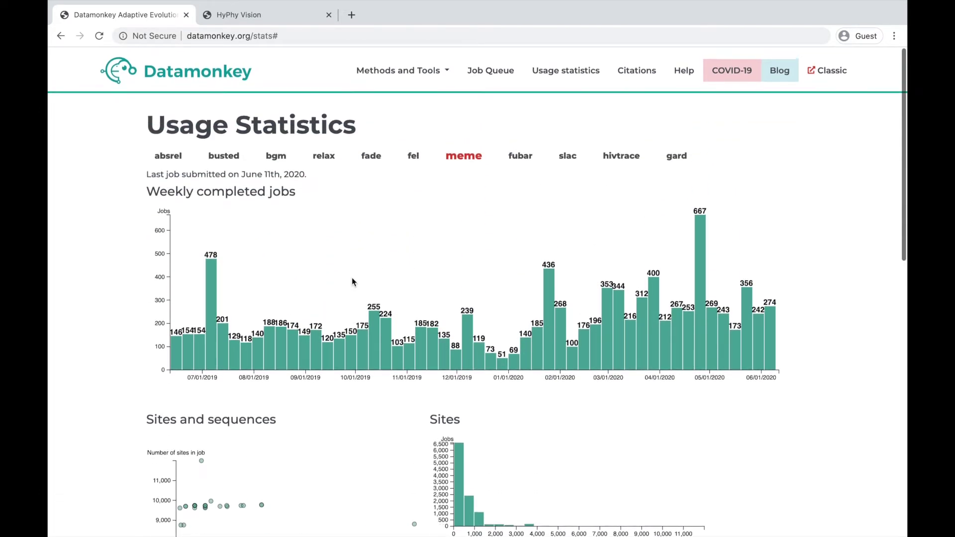
click(686, 76)
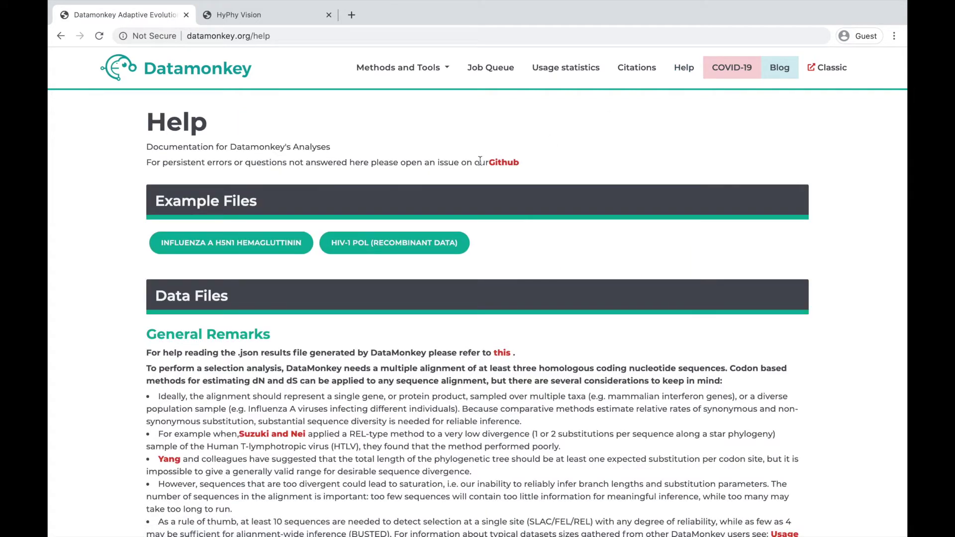
click(501, 164)
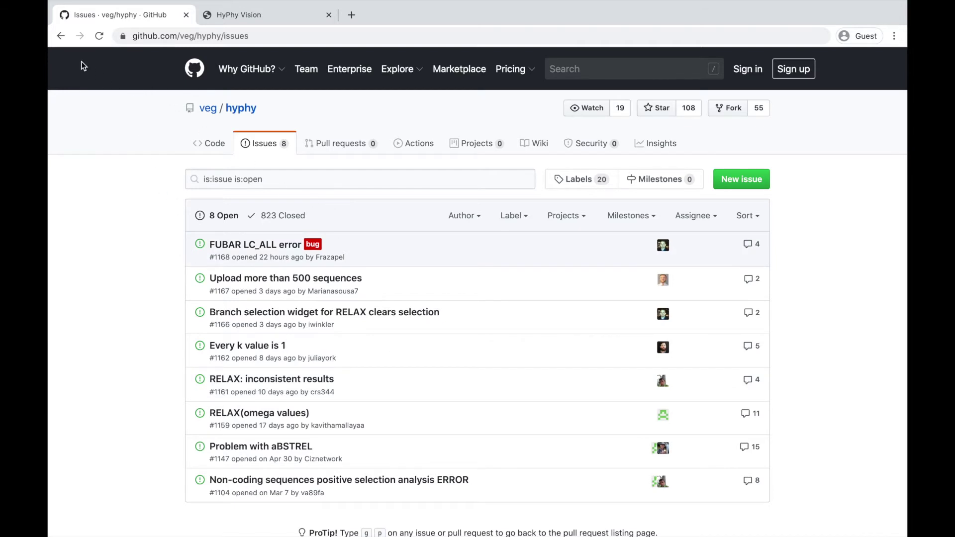
click(59, 42)
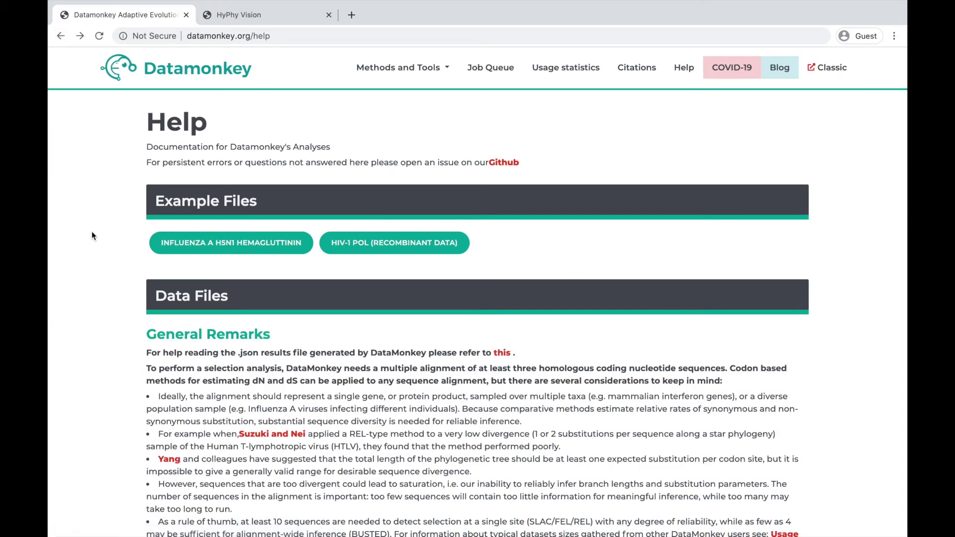
Read through the Help page's common issues, genetic code tables and data formats, then open the COVID-19 site
scroll(92, 232, down, 10)
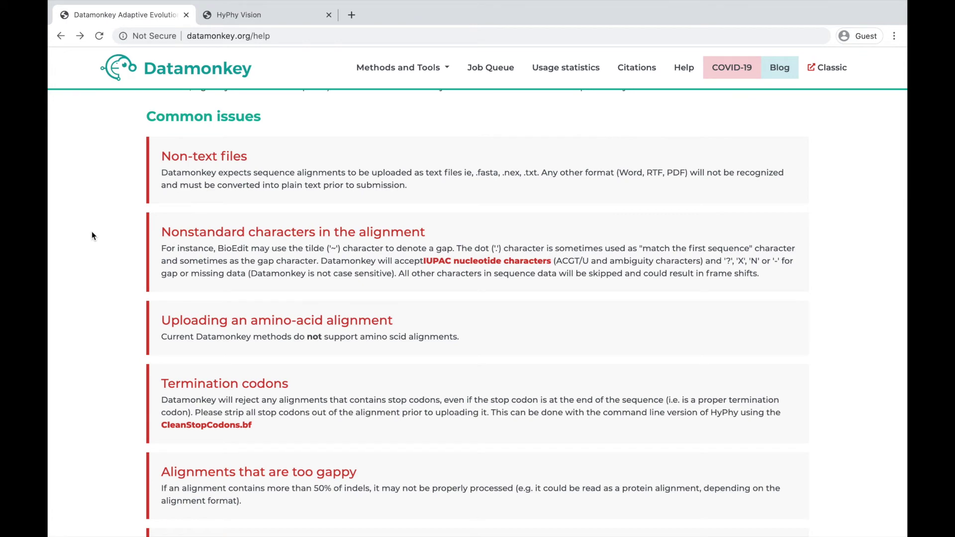
scroll(92, 236, down, 1)
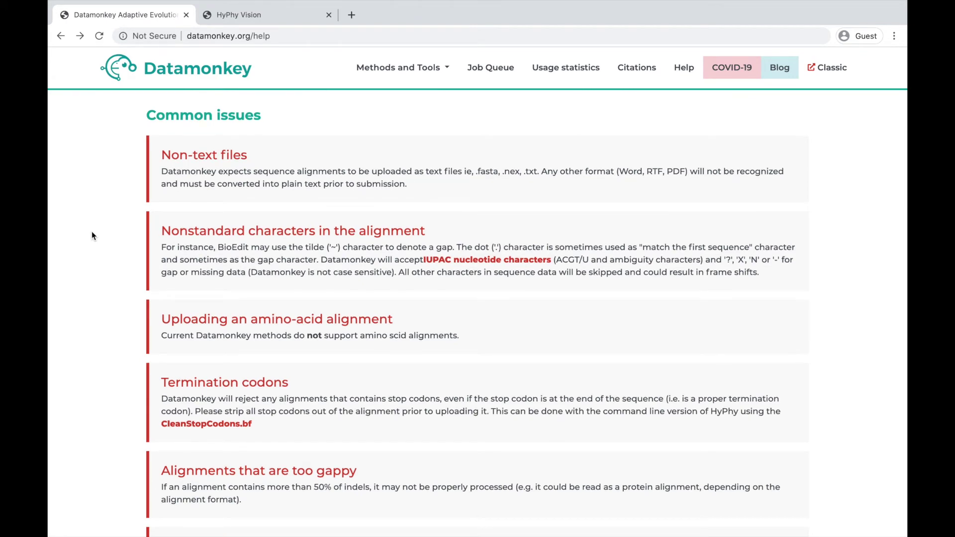
scroll(92, 235, down, 2)
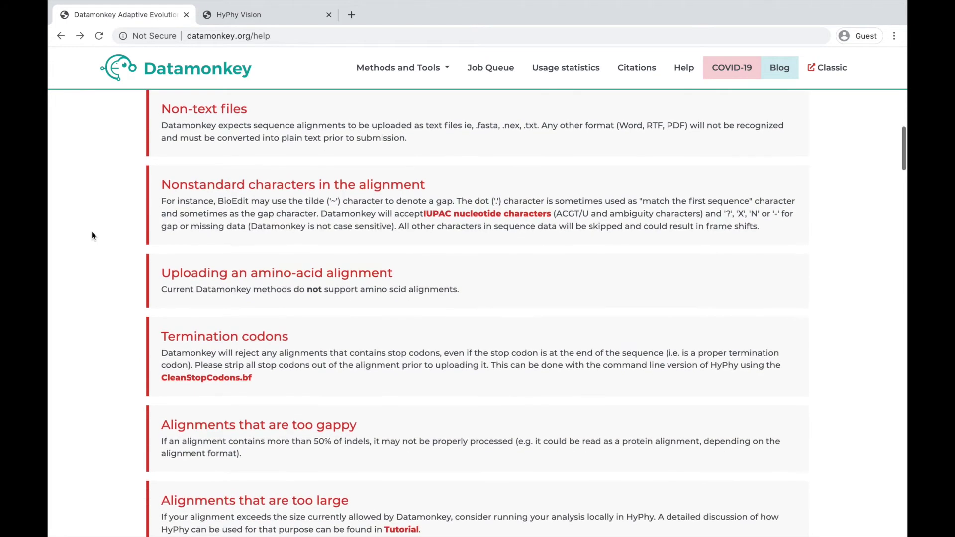
scroll(92, 235, up, 15)
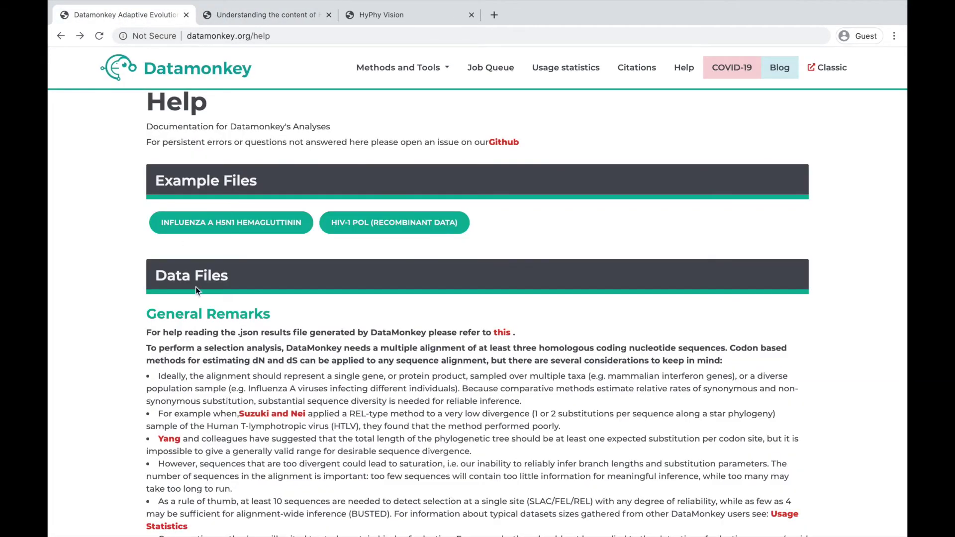
scroll(195, 287, down, 10)
scroll(195, 287, down, 10)
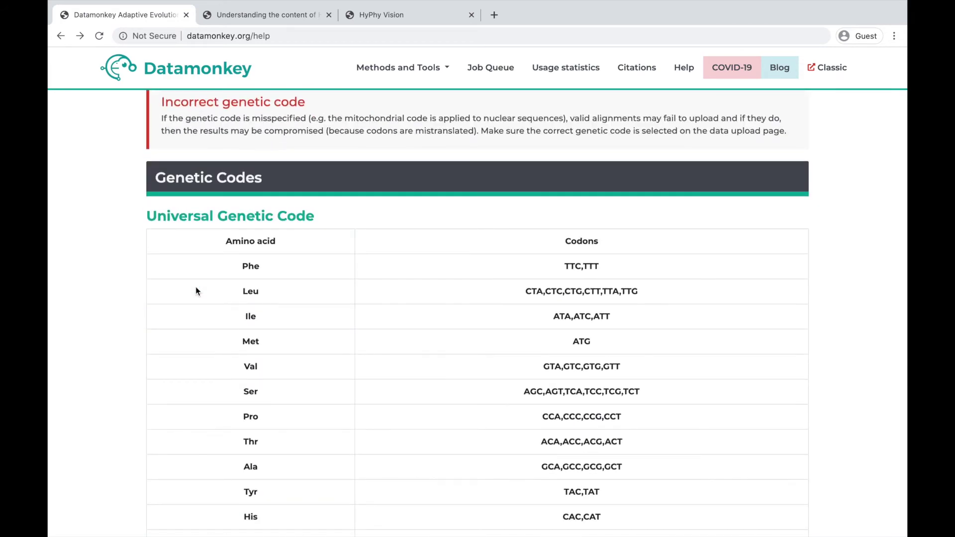
scroll(196, 286, down, 15)
scroll(195, 286, down, 15)
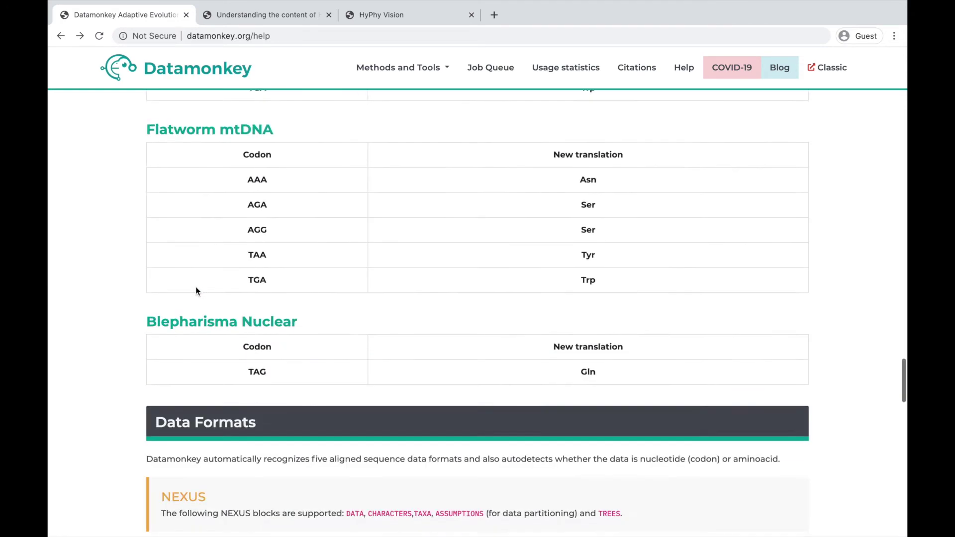
scroll(196, 286, down, 5)
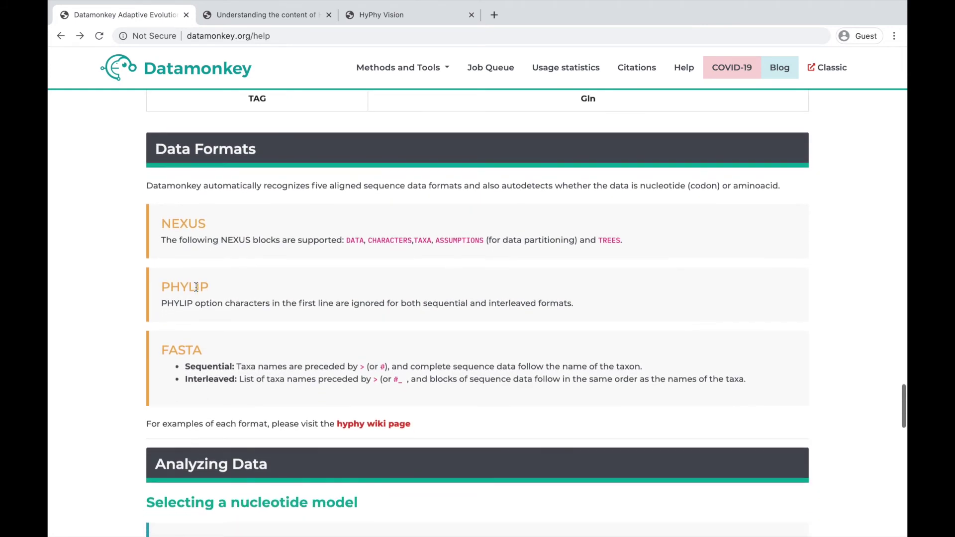
scroll(196, 286, down, 4)
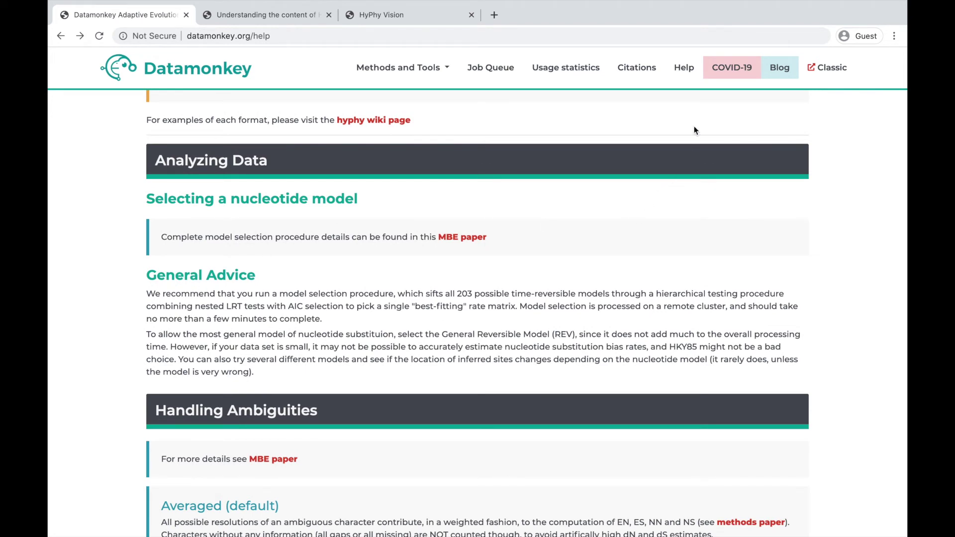
click(736, 73)
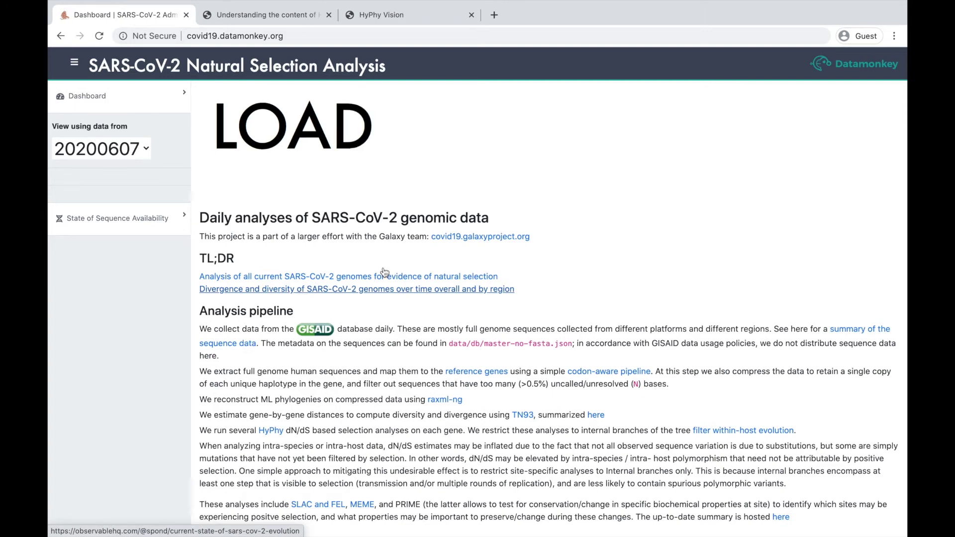
Scroll the SARS-CoV-2 dashboard down to its pipeline description and back up
scroll(389, 392, down, 3)
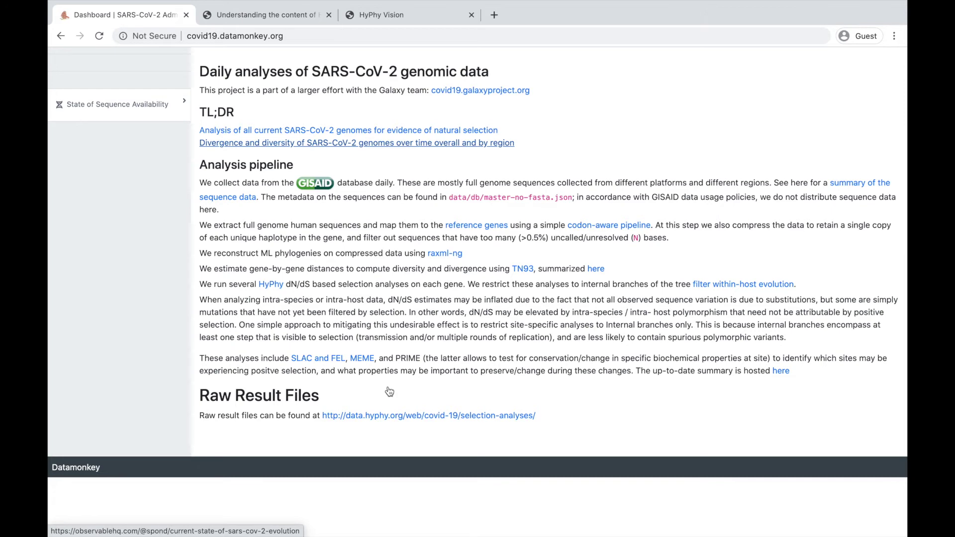
scroll(314, 127, up, 3)
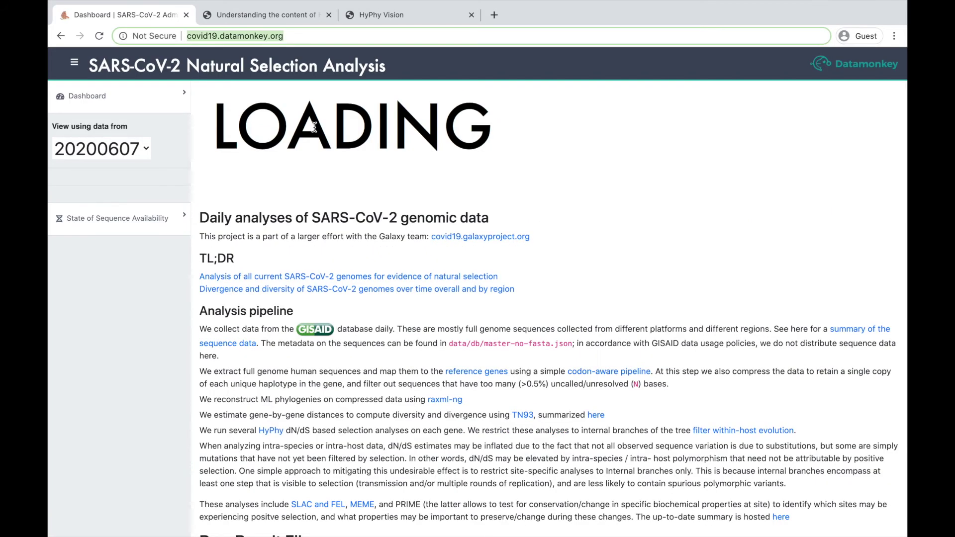
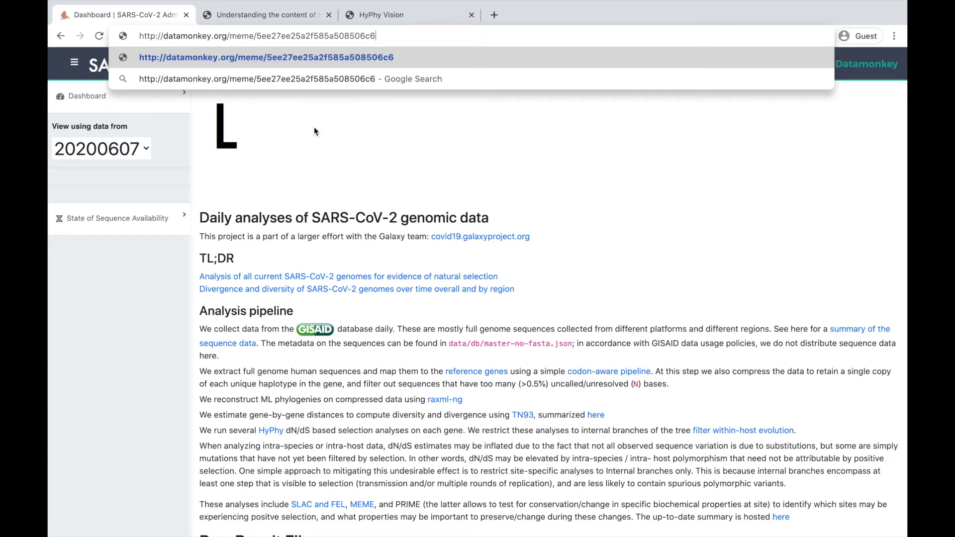
Load the pasted MEME job results URL and show its Export options
key(Return)
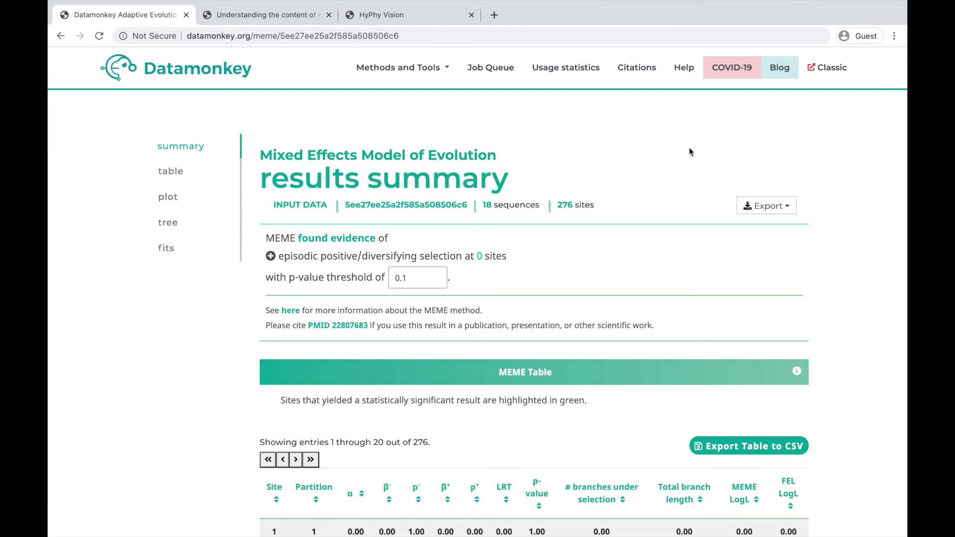
click(761, 212)
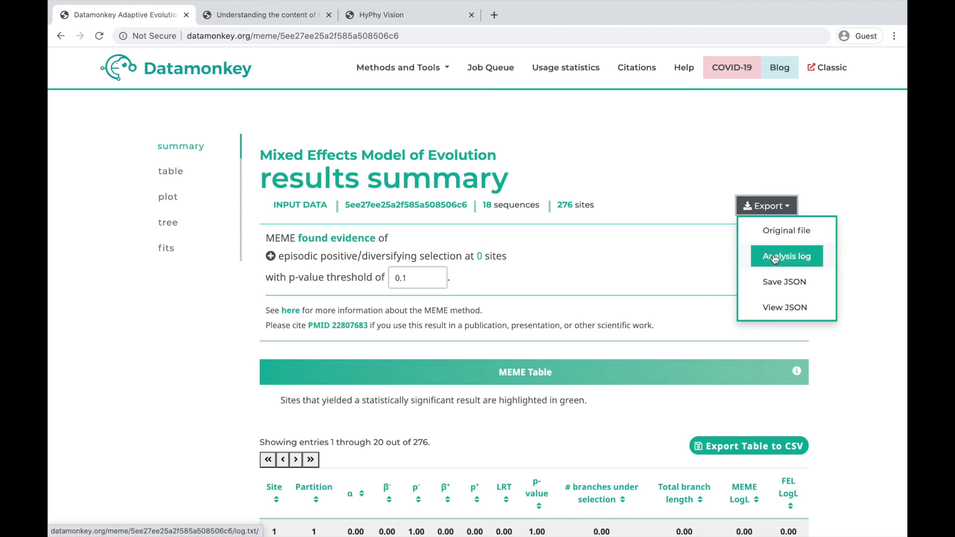
Export the MEME results as result (2).json and preview the JSON in the viewer
click(771, 281)
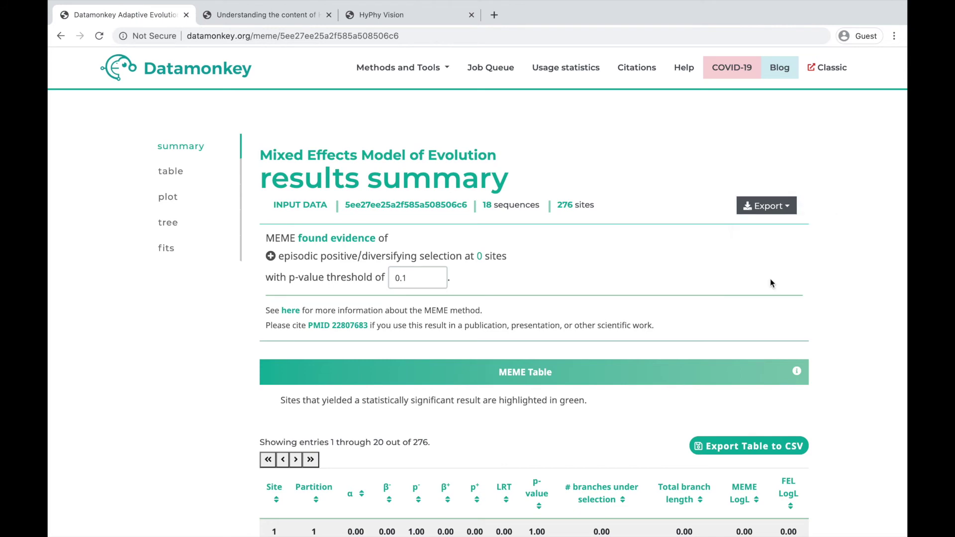
click(790, 206)
click(784, 306)
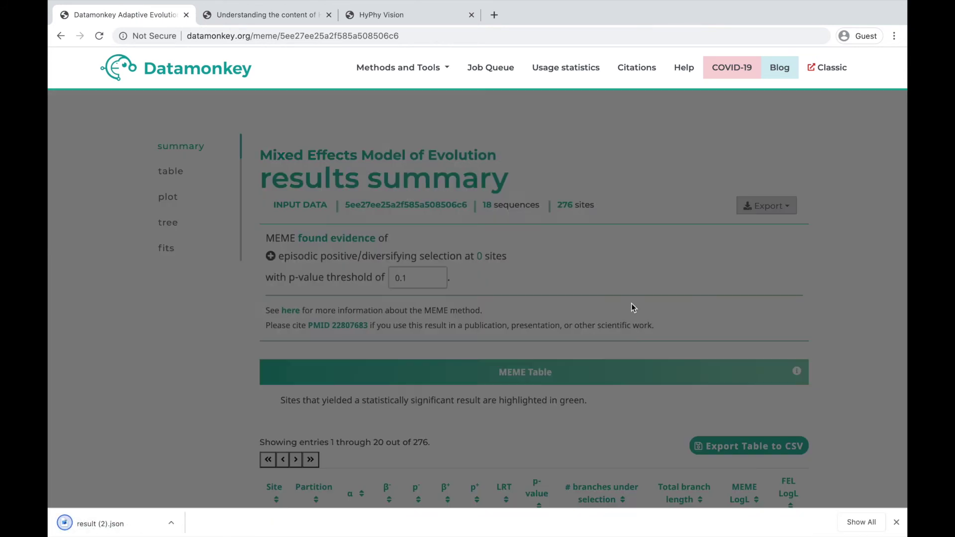
click(705, 373)
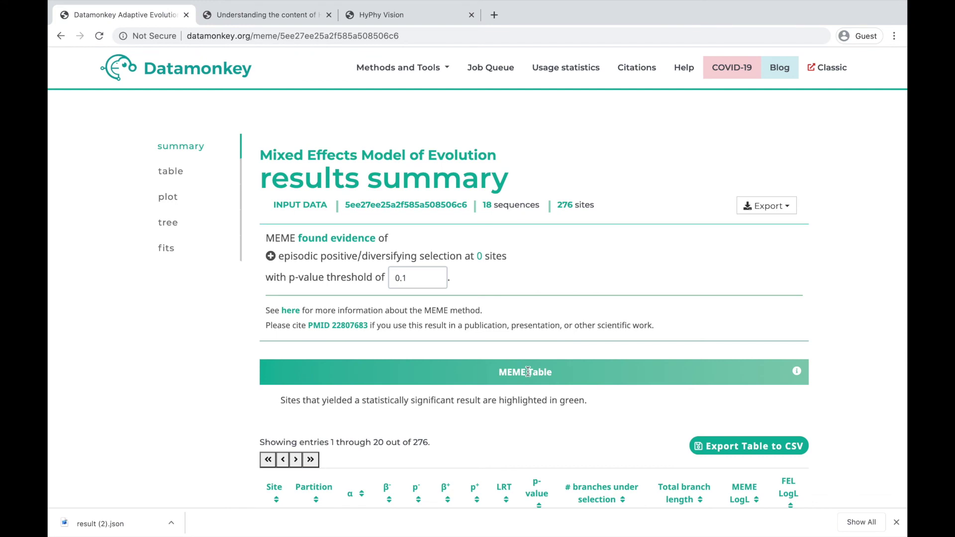
Look over the MEME results table, then switch to the HyPhy Vision site's tool list
scroll(528, 372, down, 15)
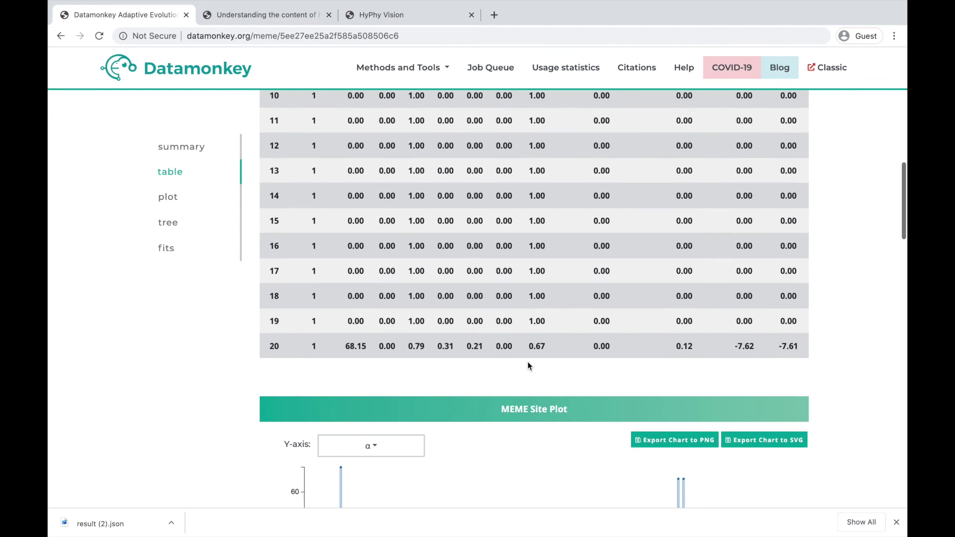
scroll(527, 366, up, 12)
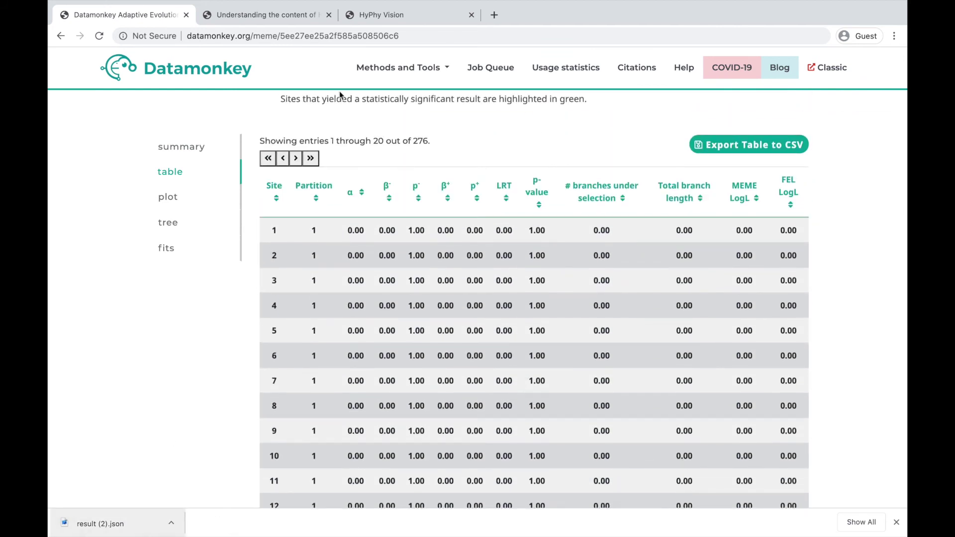
click(382, 18)
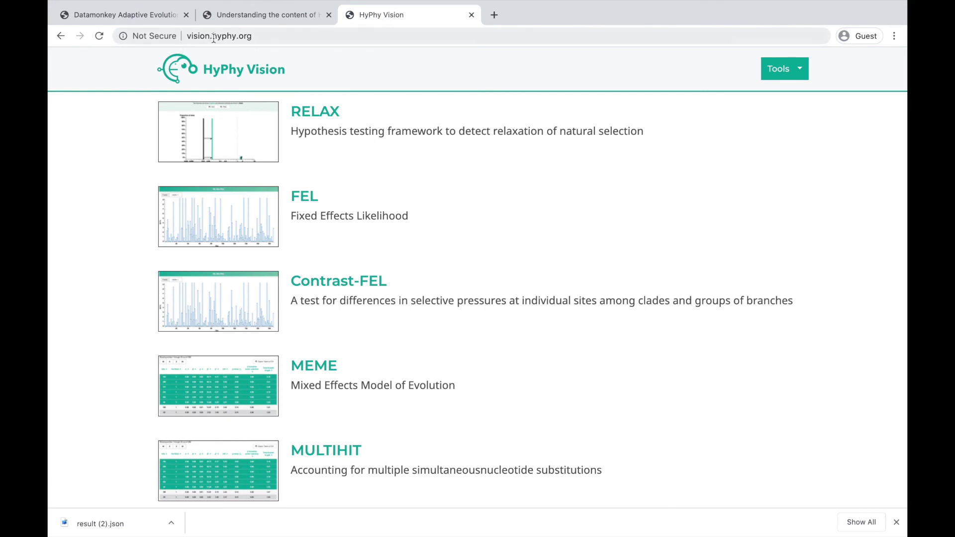
Open HyPhy Vision's MEME viewer with the sample h3_trunk.fna summary, then return to Datamonkey's 276-site table
click(236, 392)
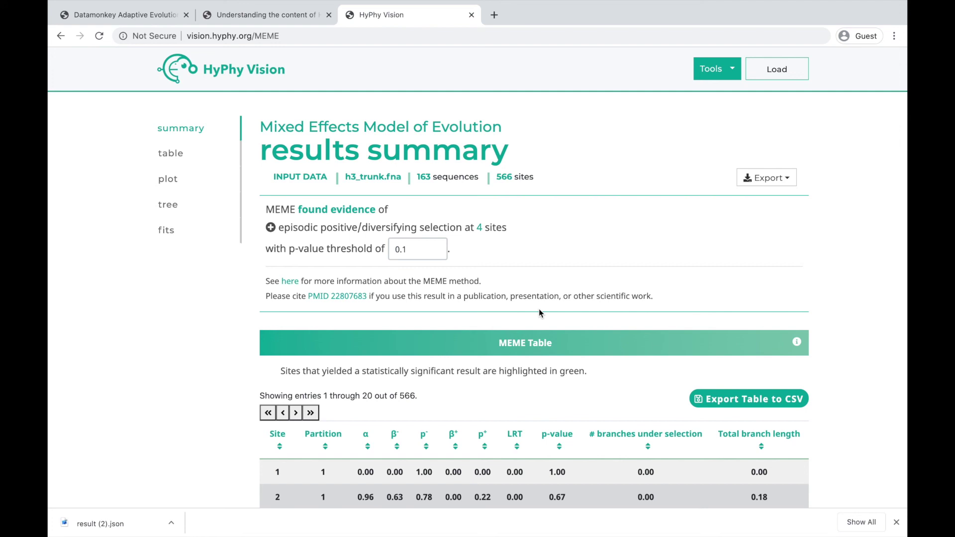
click(160, 16)
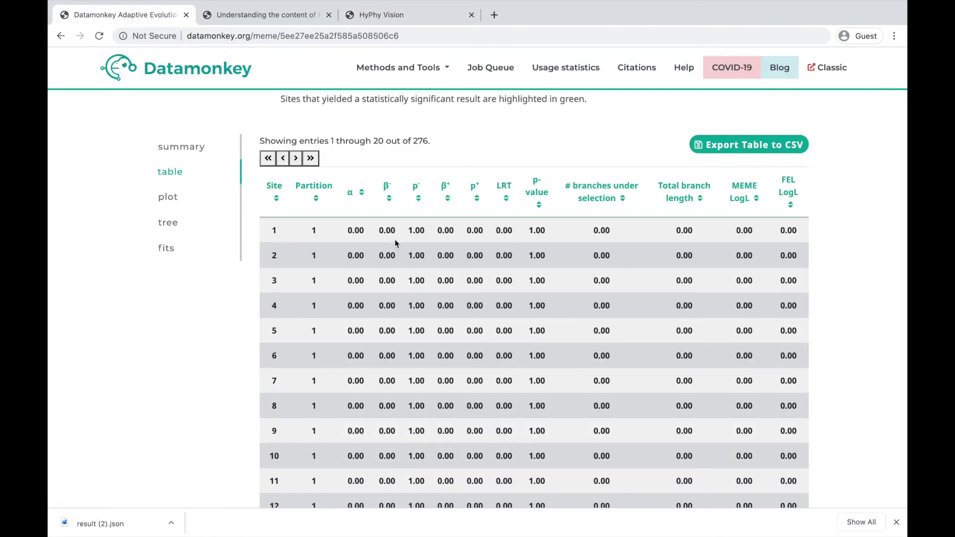
scroll(395, 243, down, 15)
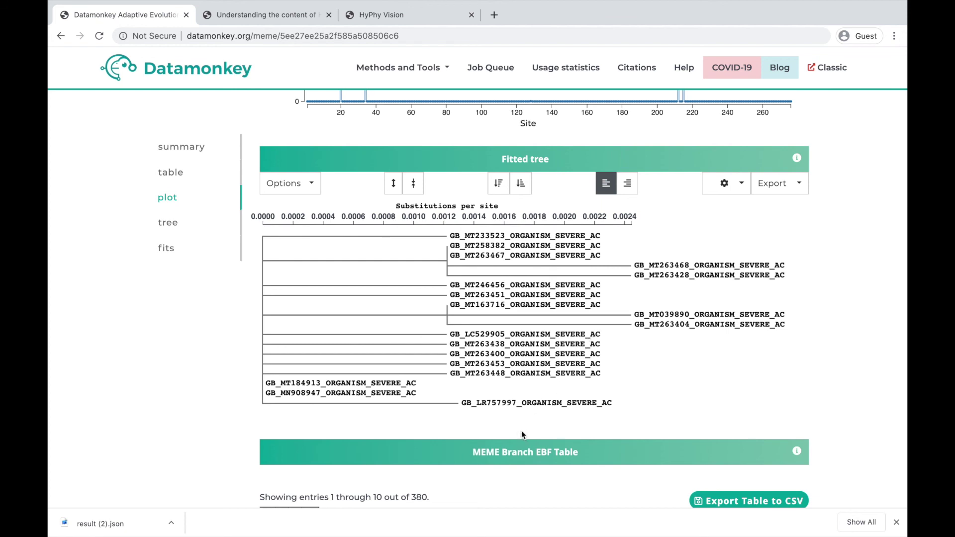
scroll(521, 435, down, 13)
scroll(521, 430, down, 6)
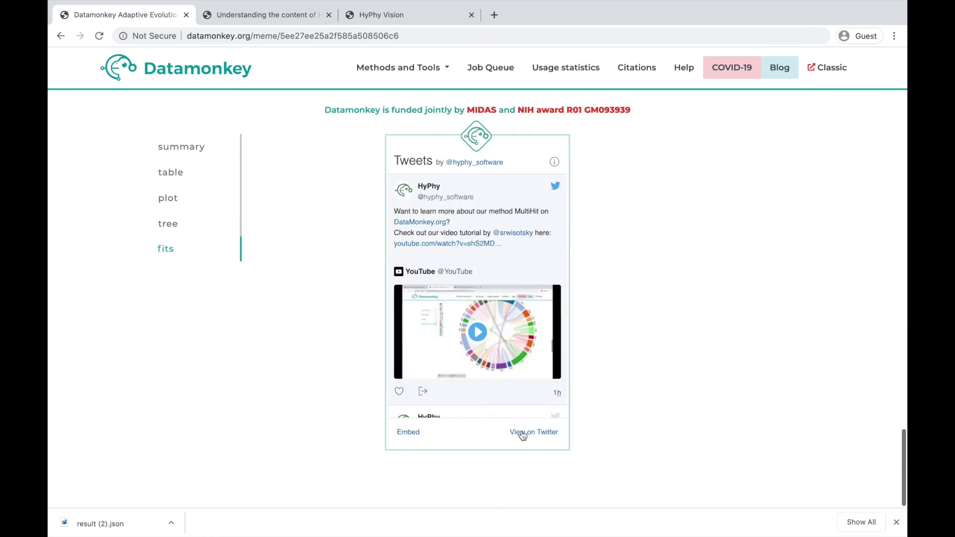